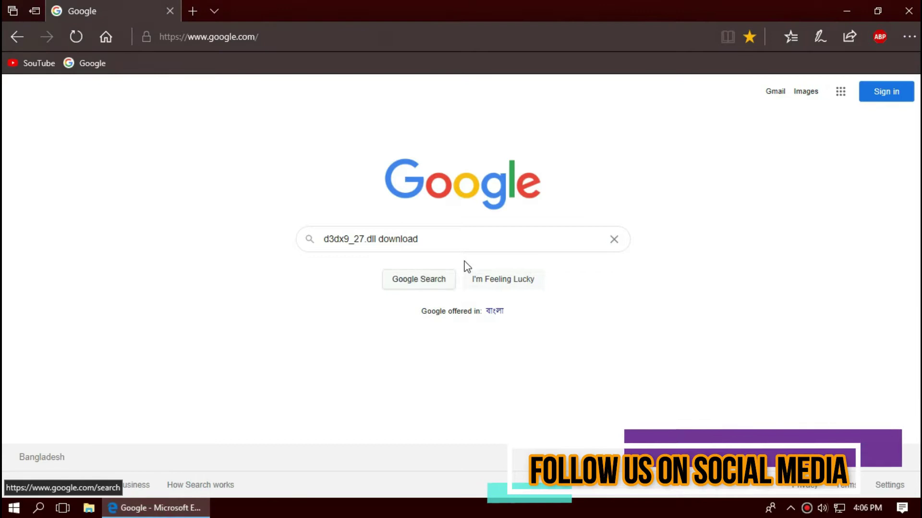
Search the web for the d3dx9_27.dll download and open the DLL-files.com result.
{"action": "left_click", "coordinate": [471, 239]}
{"action": "key", "text": "Escape"}
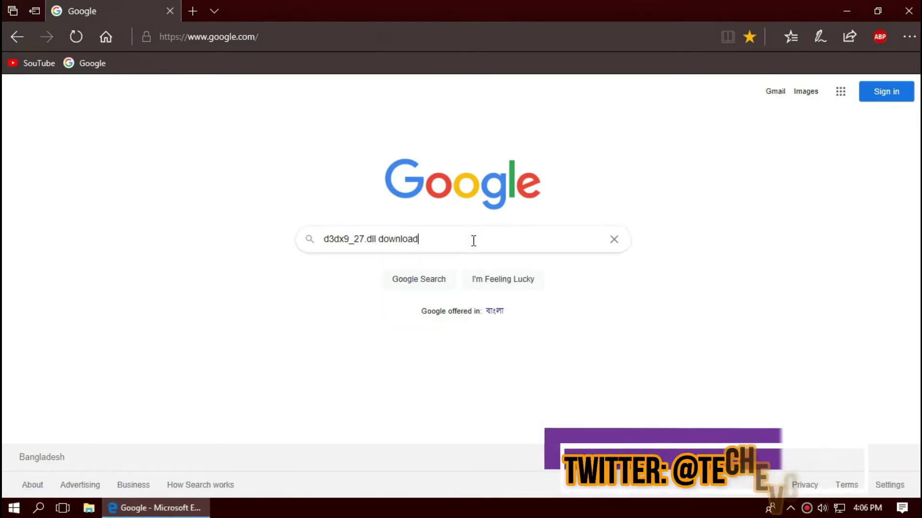
{"action": "key", "text": "Return"}
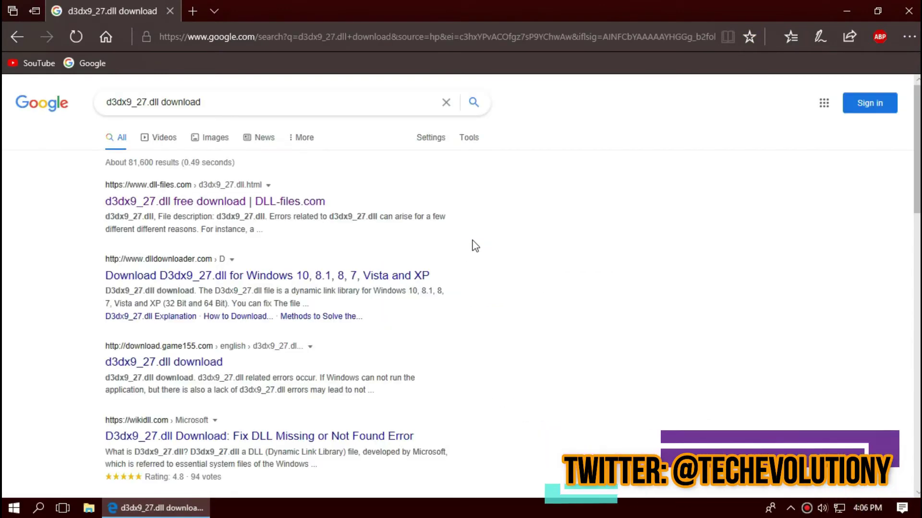
{"action": "left_click", "coordinate": [159, 202]}
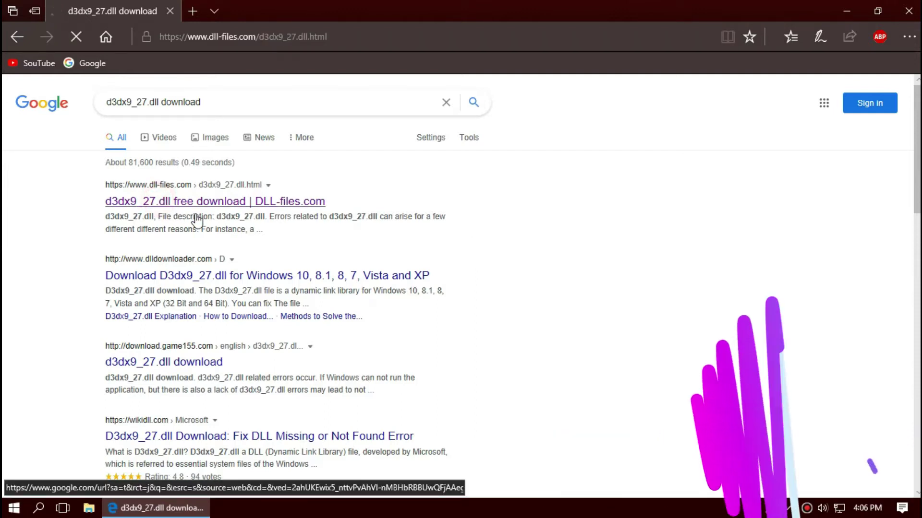
Scroll to the 9.8.299.0 download table and highlight the 64-bit version's details.
{"action": "scroll", "coordinate": [266, 252], "scroll_direction": "down", "scroll_amount": 10}
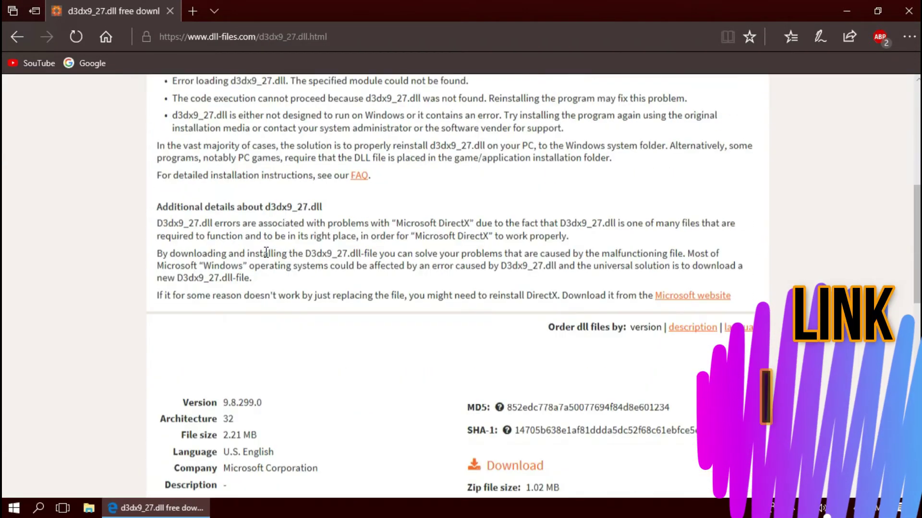
{"action": "left_click_drag", "start_coordinate": [236, 207], "coordinate": [96, 341]}
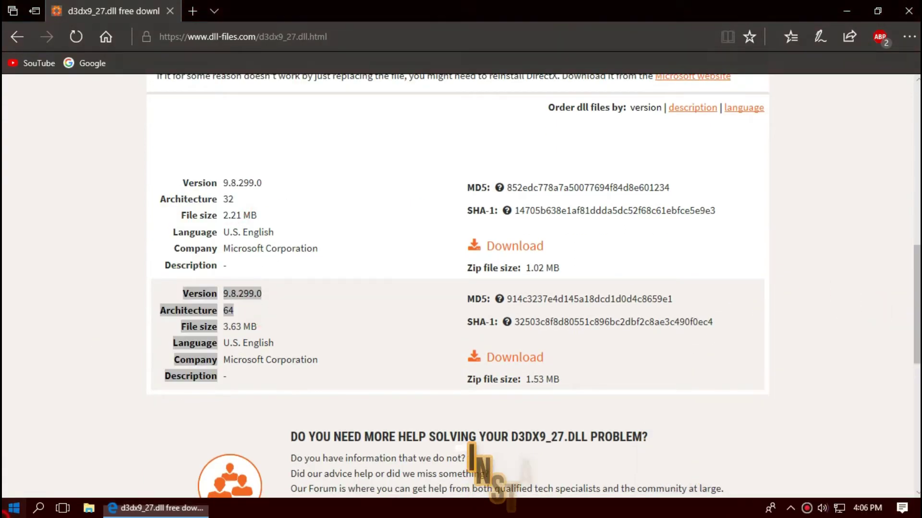
{"action": "key", "text": "super"}
Launch System Information with 'sys' and check that System Type reads x64-based PC.
{"action": "type", "text": "sys"}
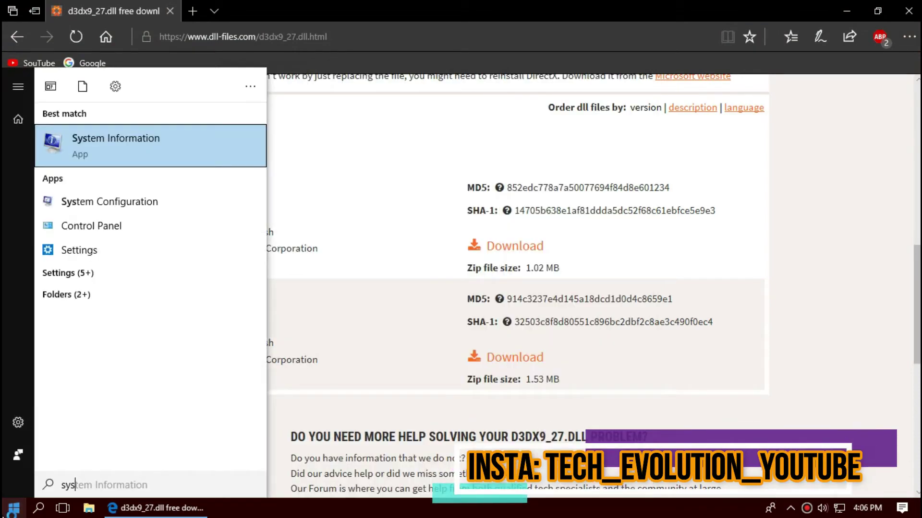
{"action": "key", "text": "Return"}
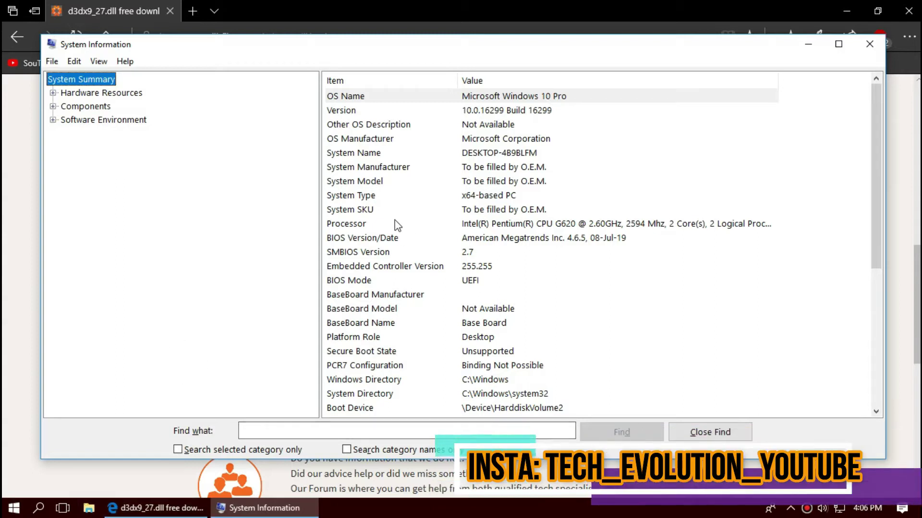
{"action": "left_click", "coordinate": [491, 197]}
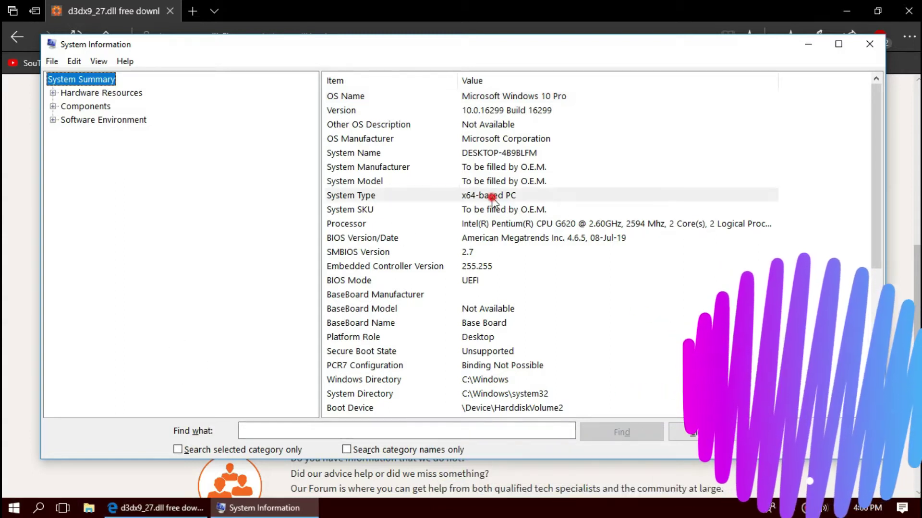
Save the 64-bit d3dx9_27.zip (1.5 MB) after reading the System32 and SysWOW64 install steps.
{"action": "left_click", "coordinate": [868, 45]}
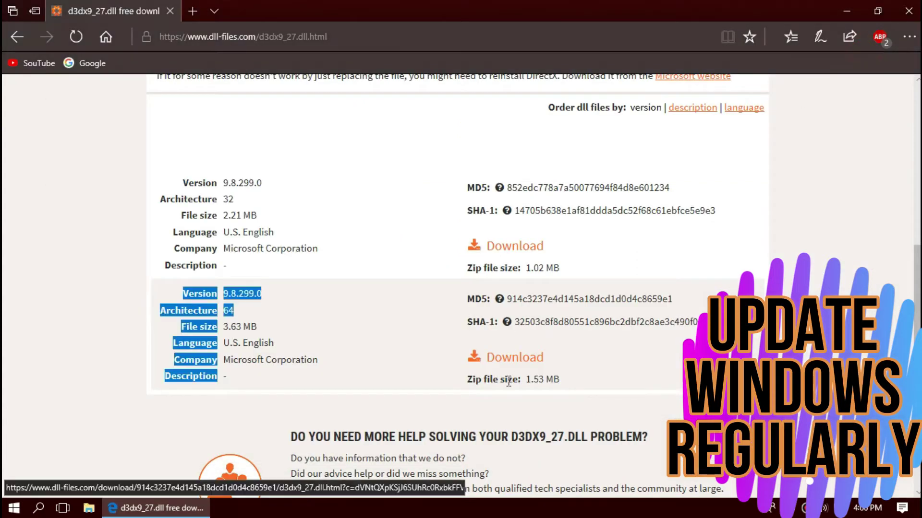
{"action": "left_click", "coordinate": [508, 366]}
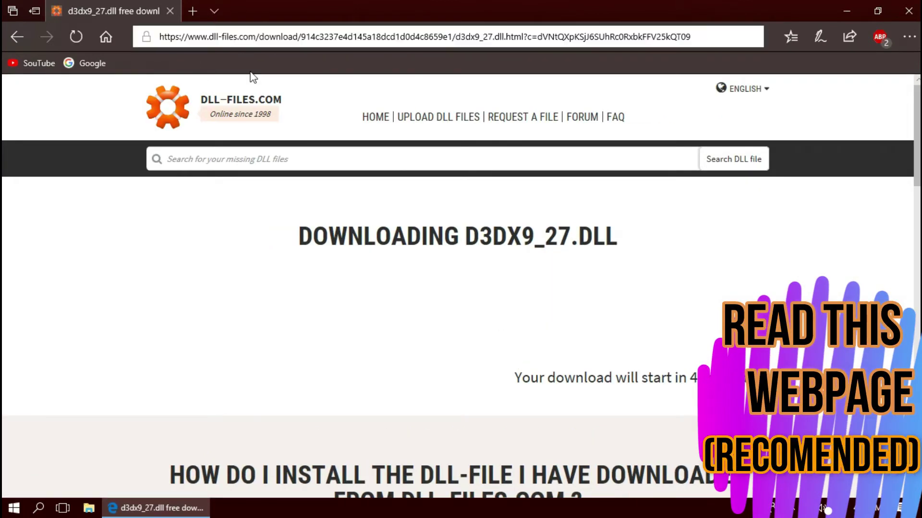
{"action": "scroll", "coordinate": [413, 248], "scroll_direction": "down", "scroll_amount": 2}
{"action": "scroll", "coordinate": [413, 249], "scroll_direction": "down", "scroll_amount": 4}
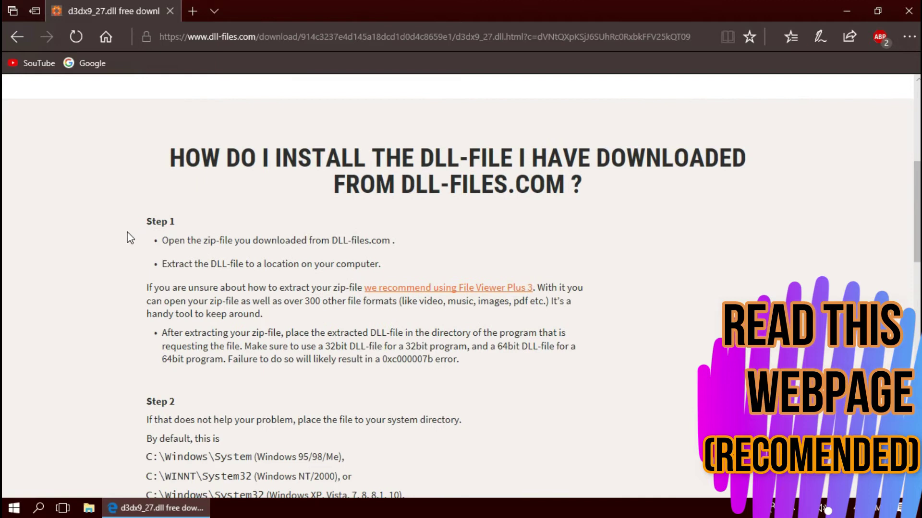
{"action": "left_click_drag", "start_coordinate": [136, 228], "coordinate": [335, 456]}
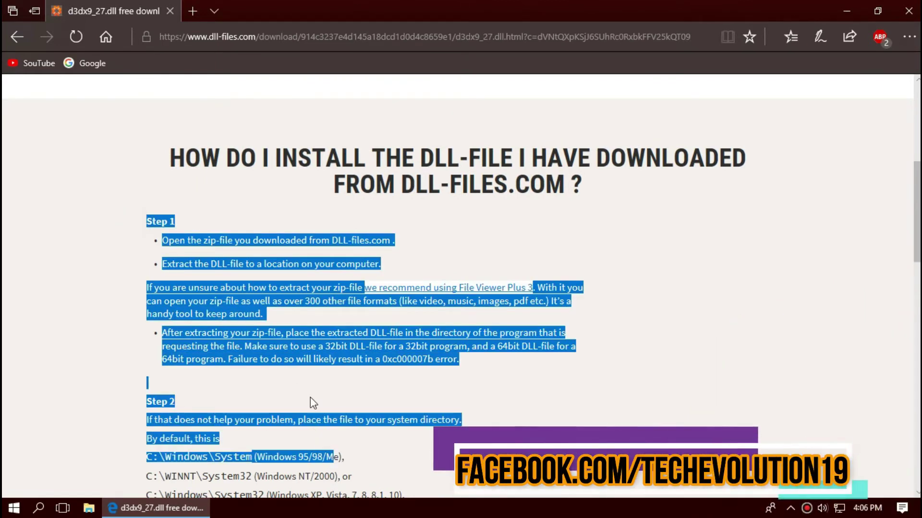
{"action": "scroll", "coordinate": [295, 364], "scroll_direction": "down", "scroll_amount": 3}
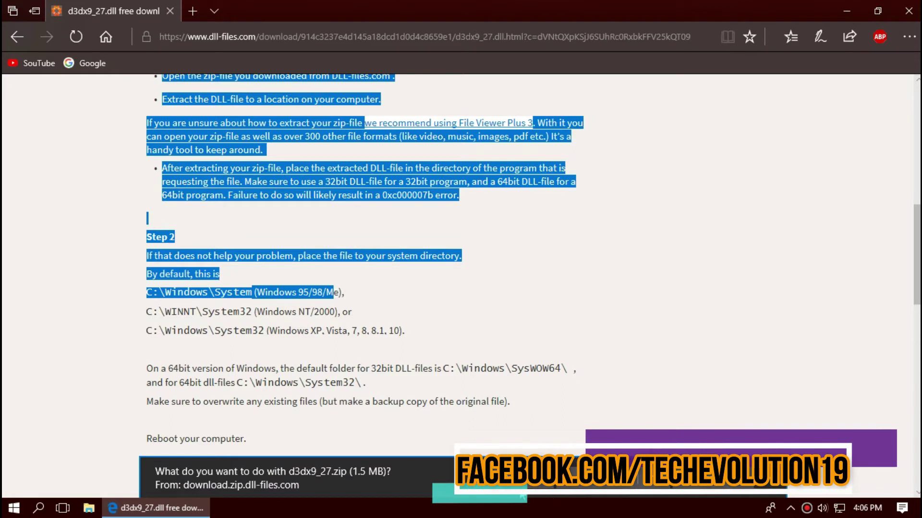
{"action": "left_click", "coordinate": [521, 494]}
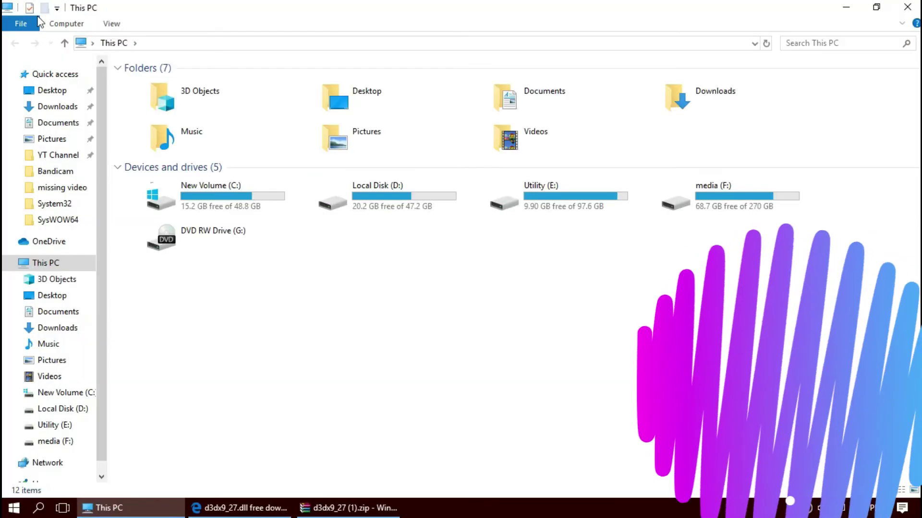
Navigate File Explorer to C:\Windows\System32.
{"action": "left_click", "coordinate": [219, 206]}
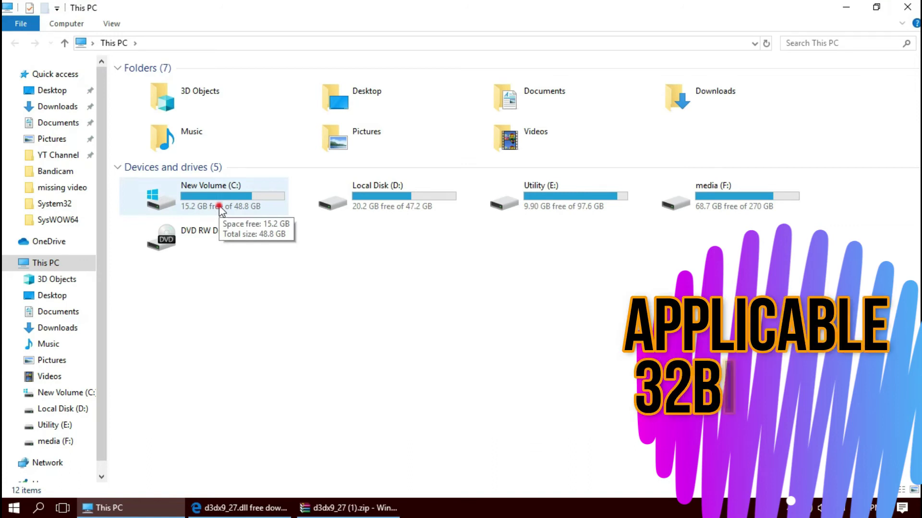
{"action": "double_click", "coordinate": [219, 206]}
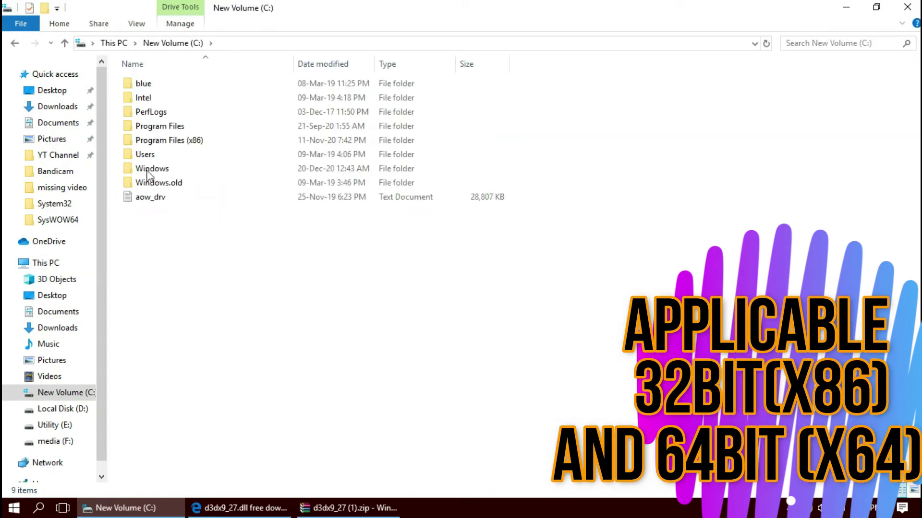
{"action": "double_click", "coordinate": [175, 170]}
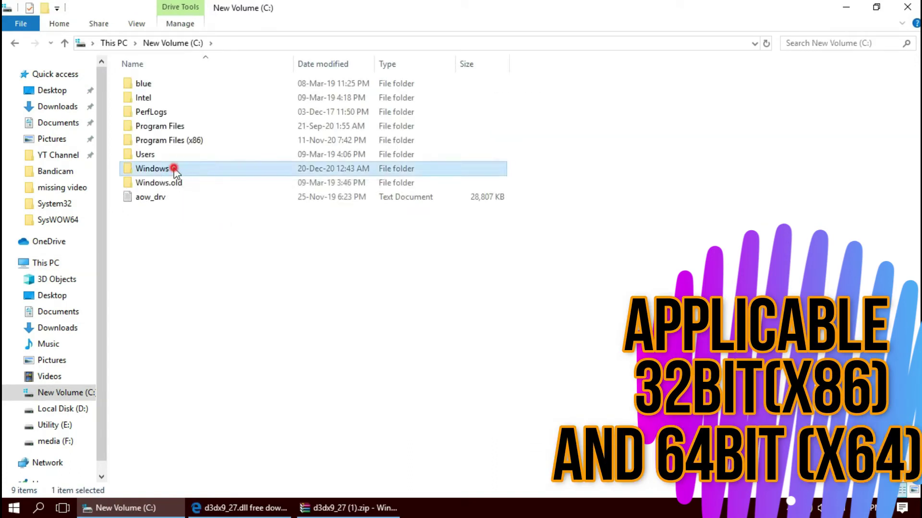
{"action": "scroll", "coordinate": [302, 375], "scroll_direction": "down", "scroll_amount": 5}
{"action": "scroll", "coordinate": [302, 375], "scroll_direction": "down", "scroll_amount": 4}
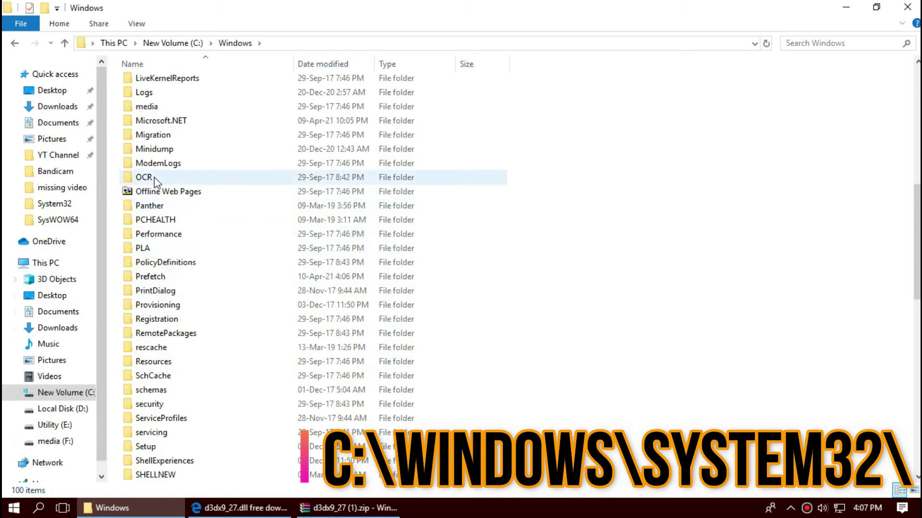
{"action": "scroll", "coordinate": [206, 309], "scroll_direction": "down", "scroll_amount": 3}
{"action": "scroll", "coordinate": [210, 325], "scroll_direction": "down", "scroll_amount": 2}
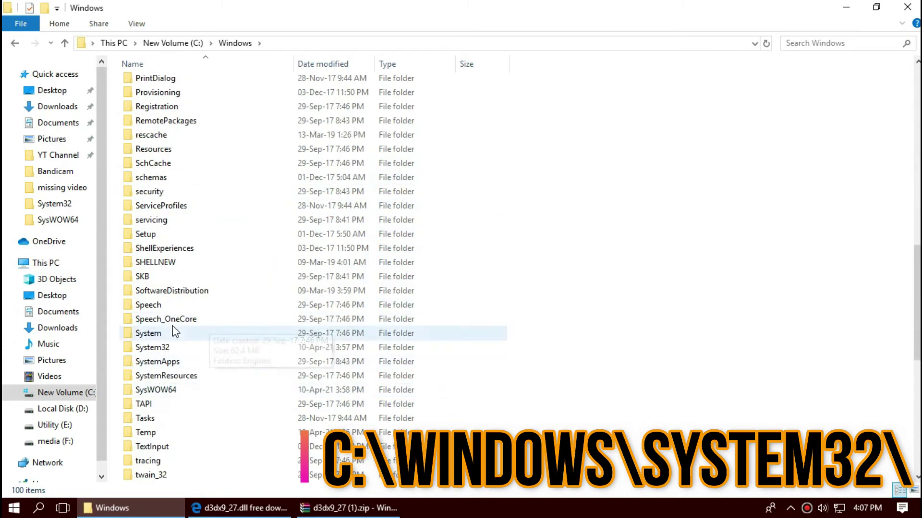
{"action": "double_click", "coordinate": [178, 350]}
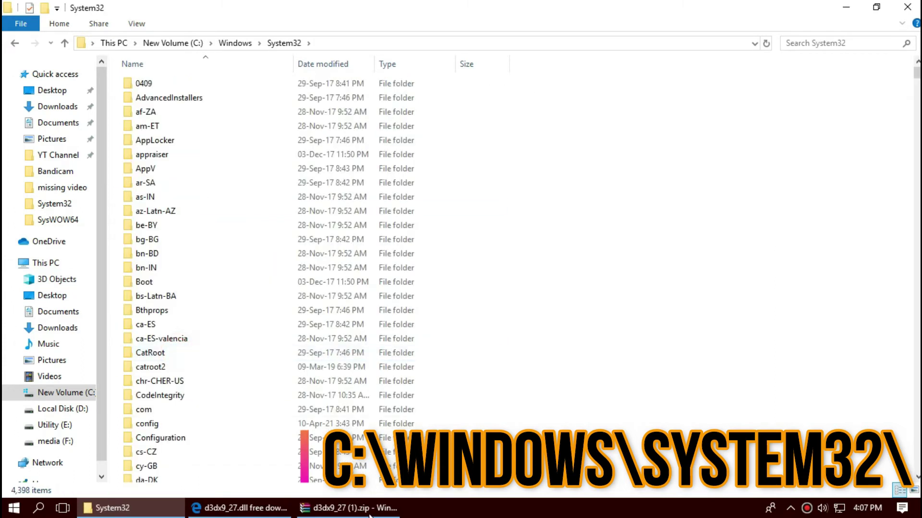
Move d3dx9_27.dll from the zip into System32, replacing the existing file with admin permission.
{"action": "left_click", "coordinate": [355, 509]}
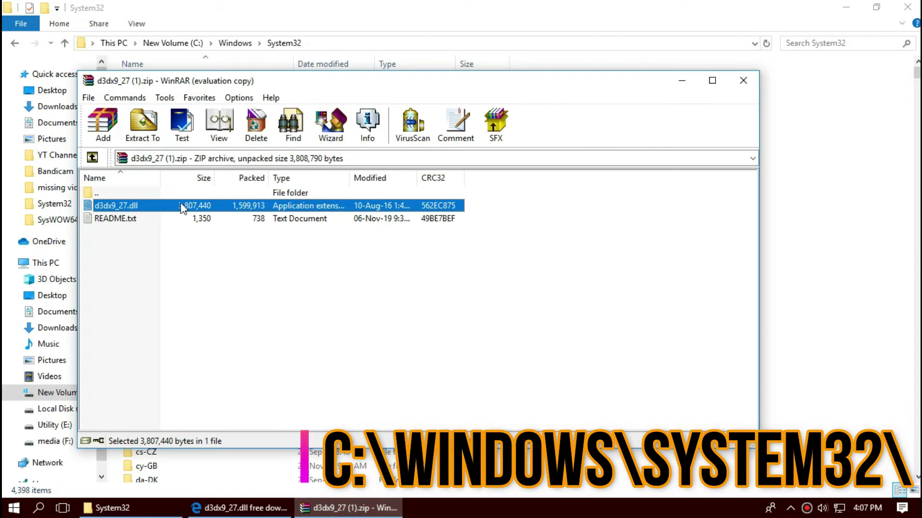
{"action": "left_click_drag", "start_coordinate": [181, 208], "coordinate": [825, 266]}
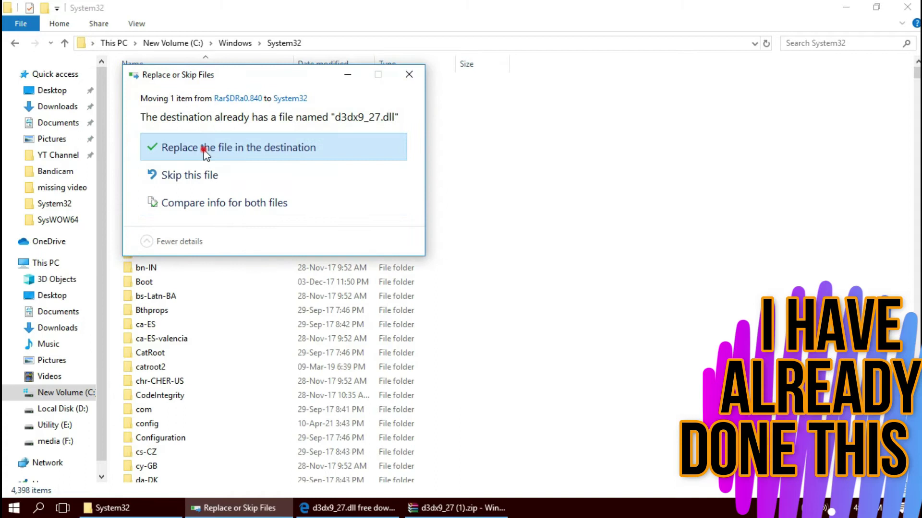
{"action": "left_click", "coordinate": [205, 150]}
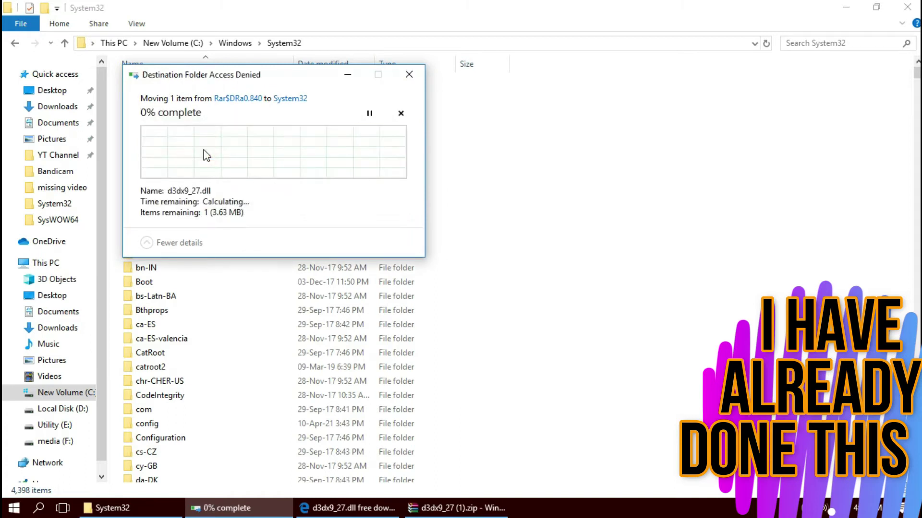
{"action": "left_click", "coordinate": [232, 164]}
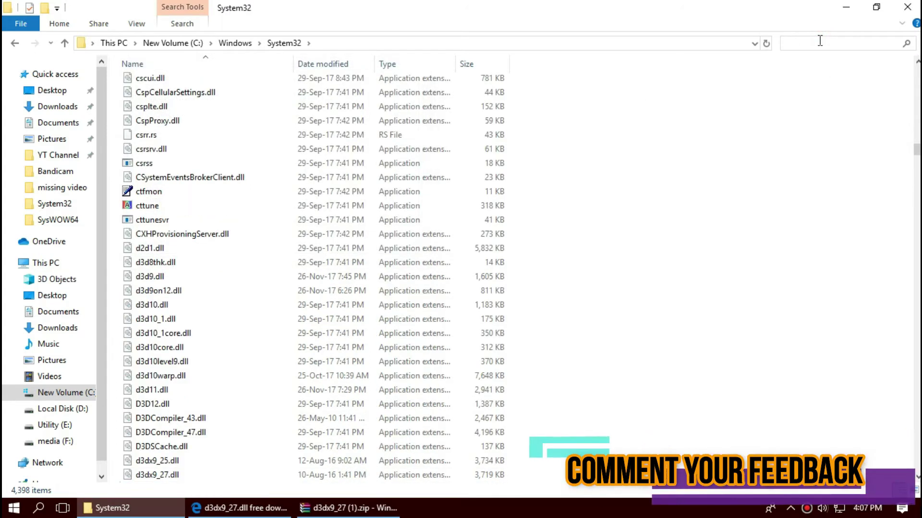
Search System32 for d3dx9_27 to confirm the DLL is there, then close Explorer.
{"action": "type", "text": "d3dx9_27"}
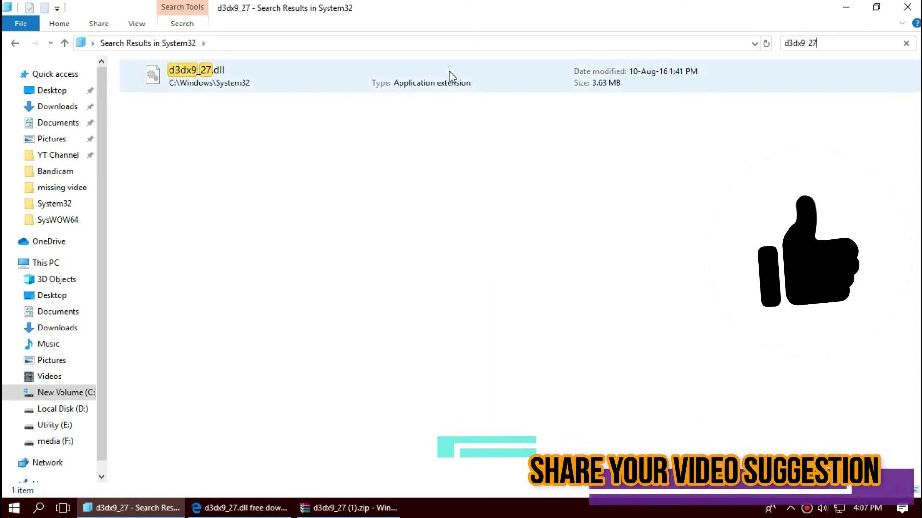
{"action": "left_click", "coordinate": [907, 7]}
{"action": "left_click", "coordinate": [13, 508]}
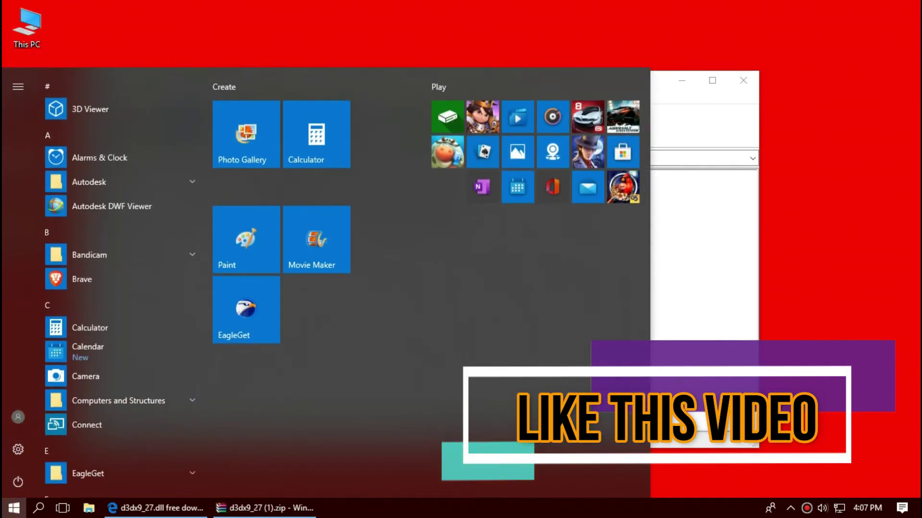
{"action": "left_click", "coordinate": [730, 330]}
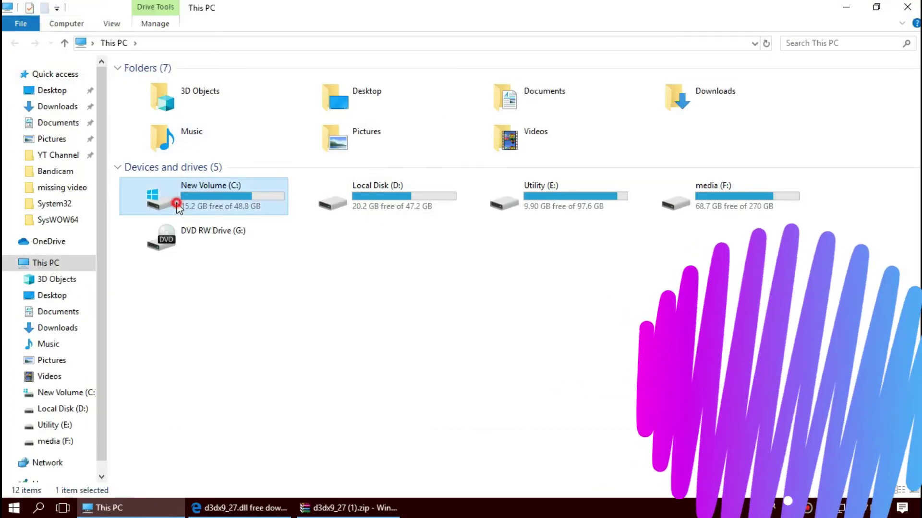
Navigate File Explorer to C:\Windows\SysWOW64.
{"action": "left_click", "coordinate": [163, 176]}
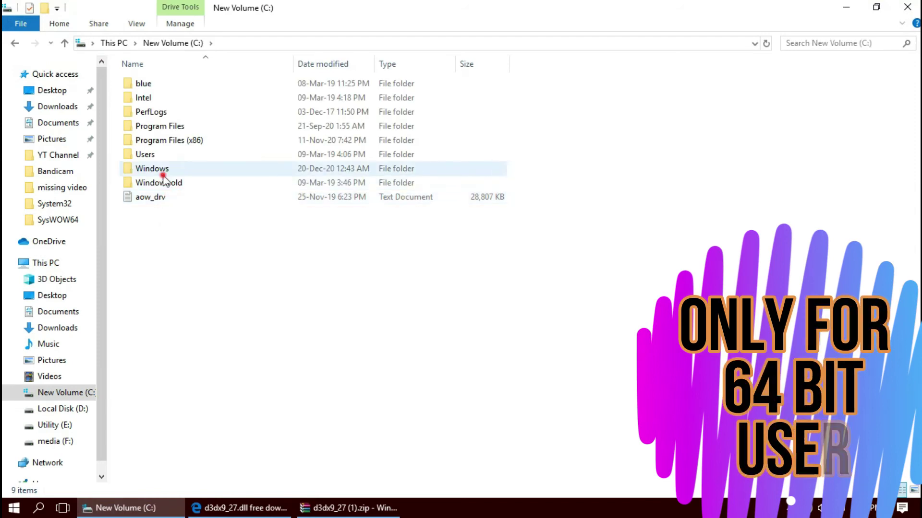
{"action": "double_click", "coordinate": [163, 176]}
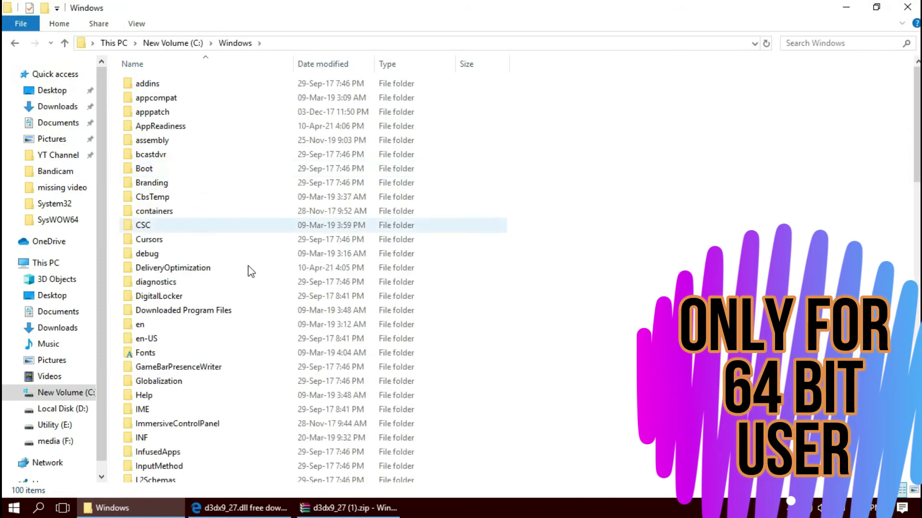
{"action": "scroll", "coordinate": [261, 272], "scroll_direction": "down", "scroll_amount": 11}
{"action": "scroll", "coordinate": [260, 277], "scroll_direction": "down", "scroll_amount": 6}
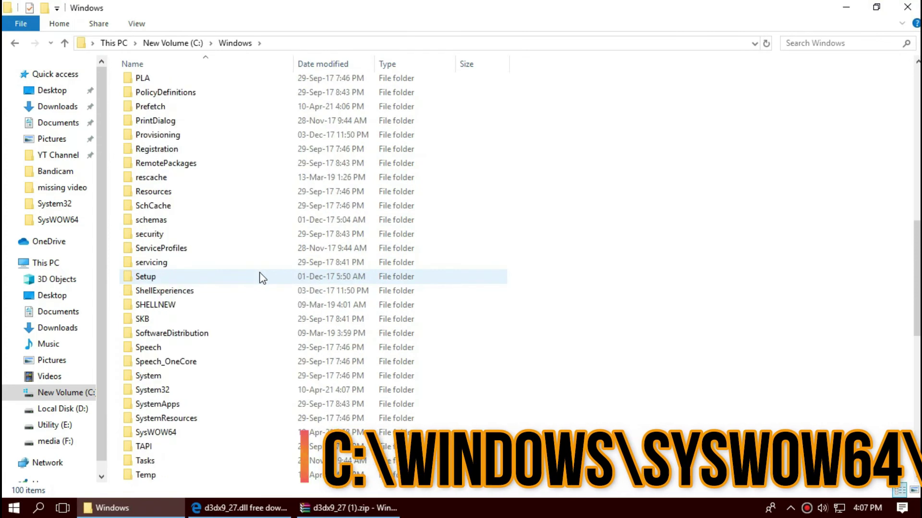
{"action": "left_click", "coordinate": [206, 311]}
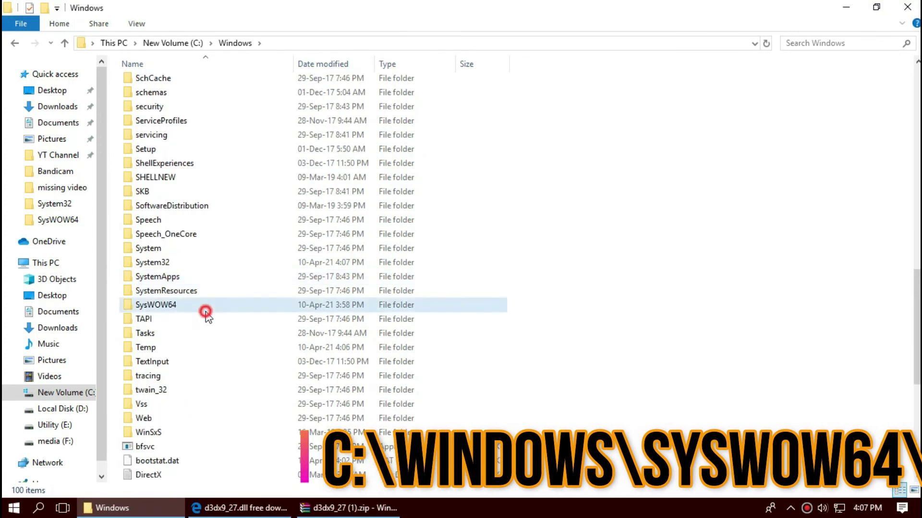
{"action": "double_click", "coordinate": [206, 311]}
Move d3dx9_27.dll from the zip into SysWOW64, replacing the existing file with admin permission.
{"action": "left_click", "coordinate": [357, 510]}
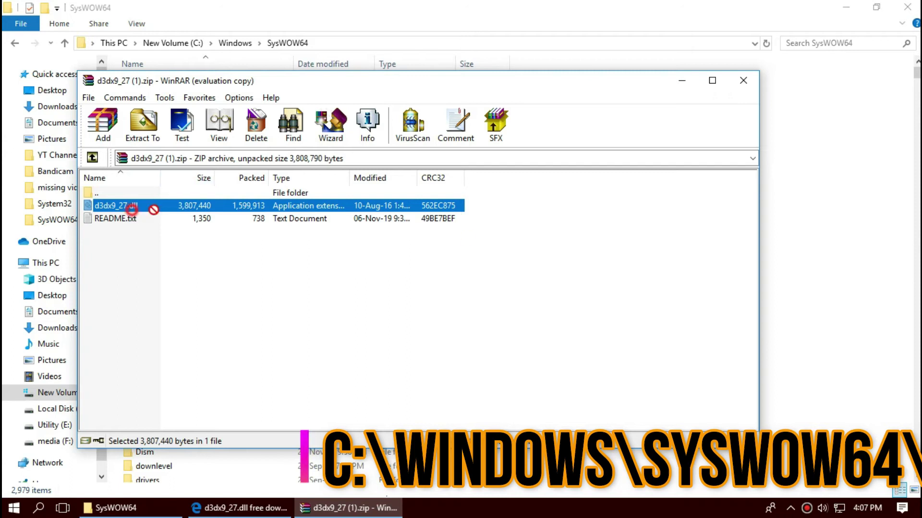
{"action": "left_click_drag", "start_coordinate": [695, 262], "coordinate": [840, 284]}
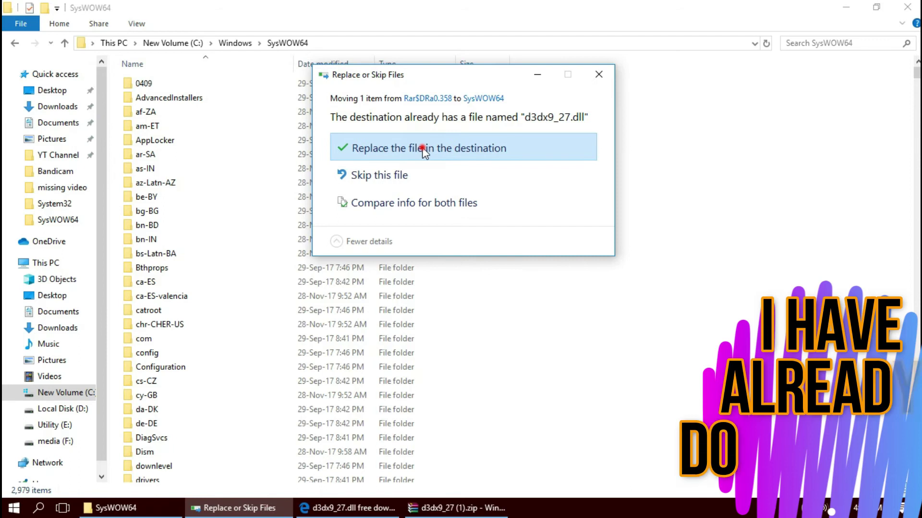
{"action": "left_click", "coordinate": [422, 149]}
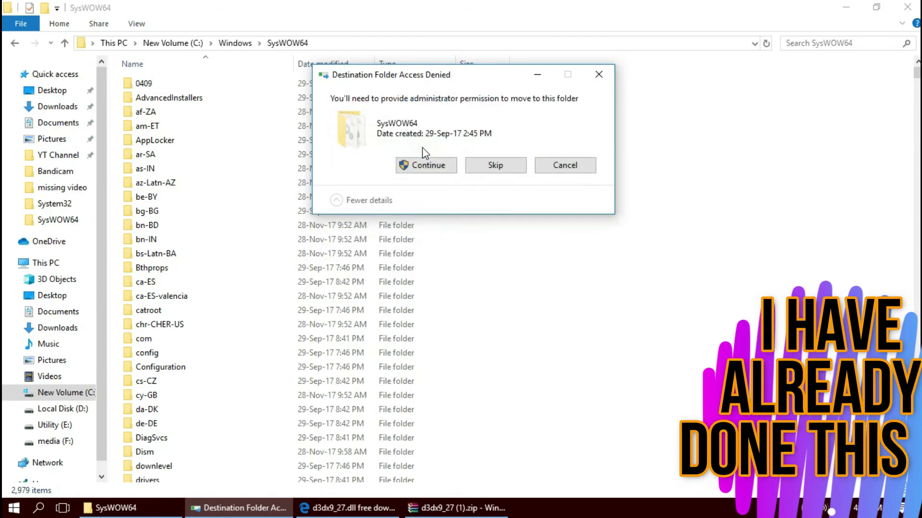
{"action": "left_click", "coordinate": [420, 164]}
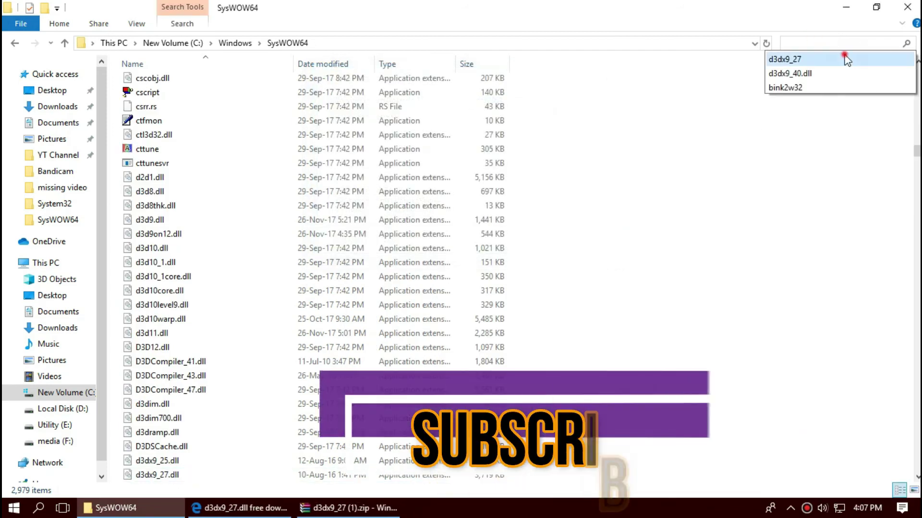
Confirm d3dx9_27.dll (3.63 MB) is in SysWOW64, close Explorer, and show Start's power options.
{"action": "left_click", "coordinate": [847, 59]}
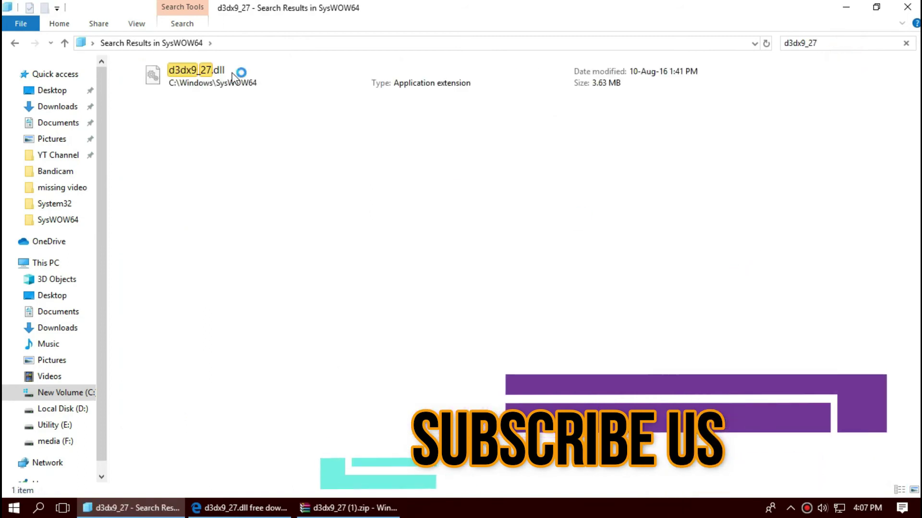
{"action": "left_click", "coordinate": [212, 70]}
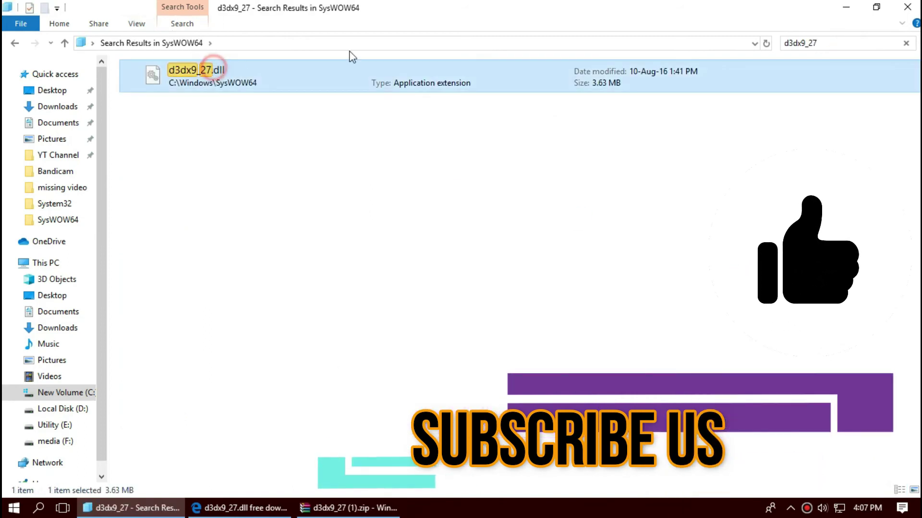
{"action": "left_click", "coordinate": [907, 7]}
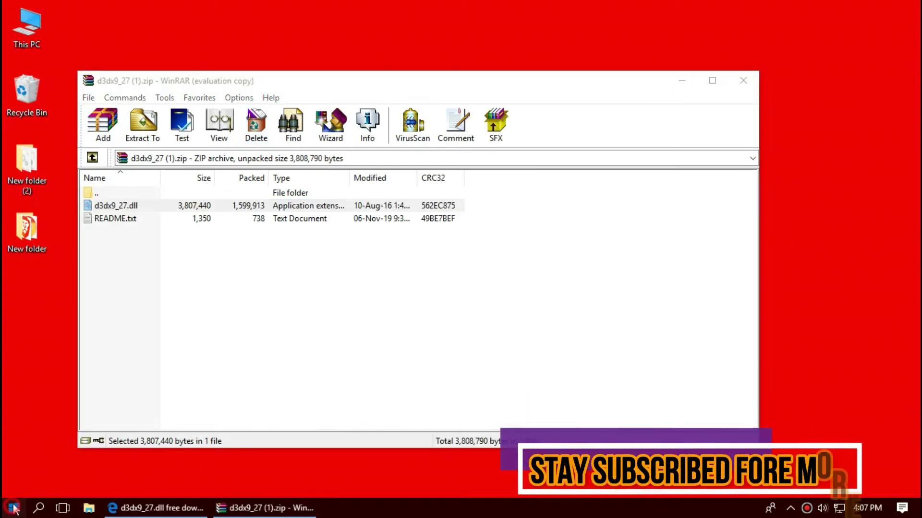
{"action": "left_click", "coordinate": [6, 510]}
{"action": "left_click", "coordinate": [19, 480]}
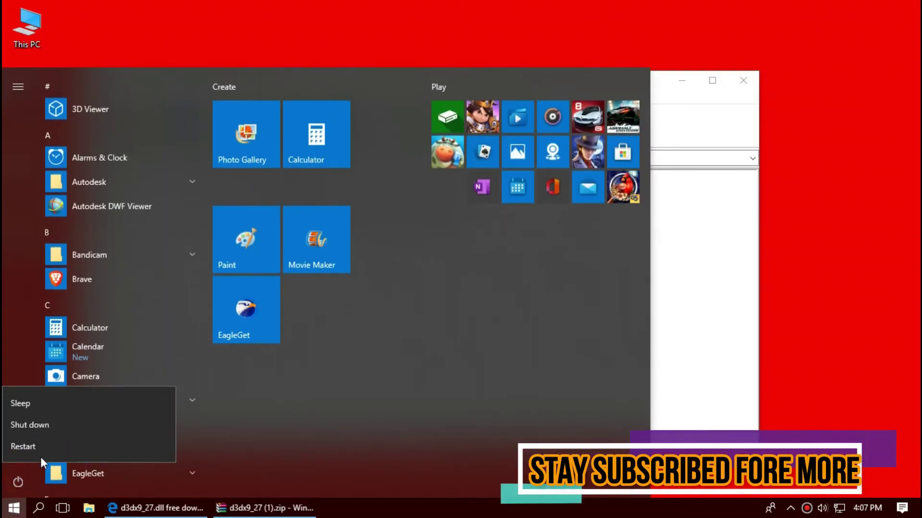